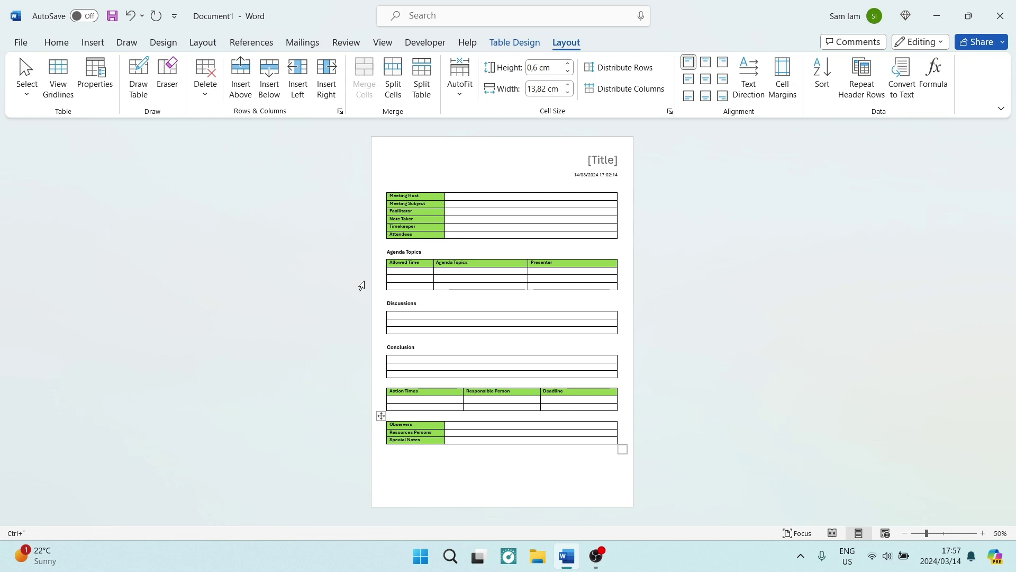
# Zoom the template to 100% and scroll to the top, showing the title, date and green-headed tables
pyautogui.press('Escape')
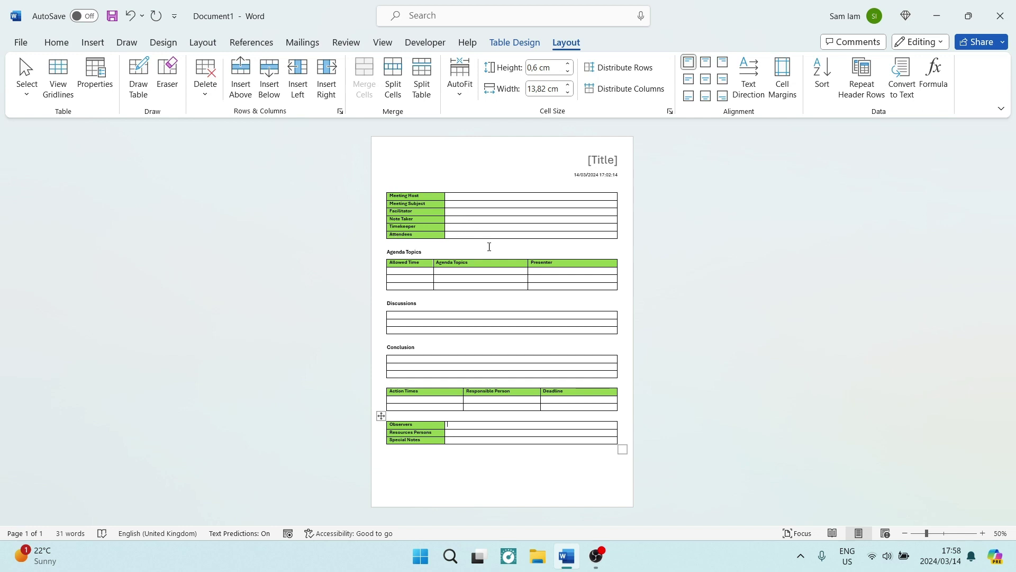
pyautogui.keyDown('ctrl'); pyautogui.scroll(2, 487, 245); pyautogui.keyUp('ctrl')
pyautogui.keyDown('ctrl'); pyautogui.scroll(3, 487, 245); pyautogui.keyUp('ctrl')
pyautogui.scroll(5, 475, 362)
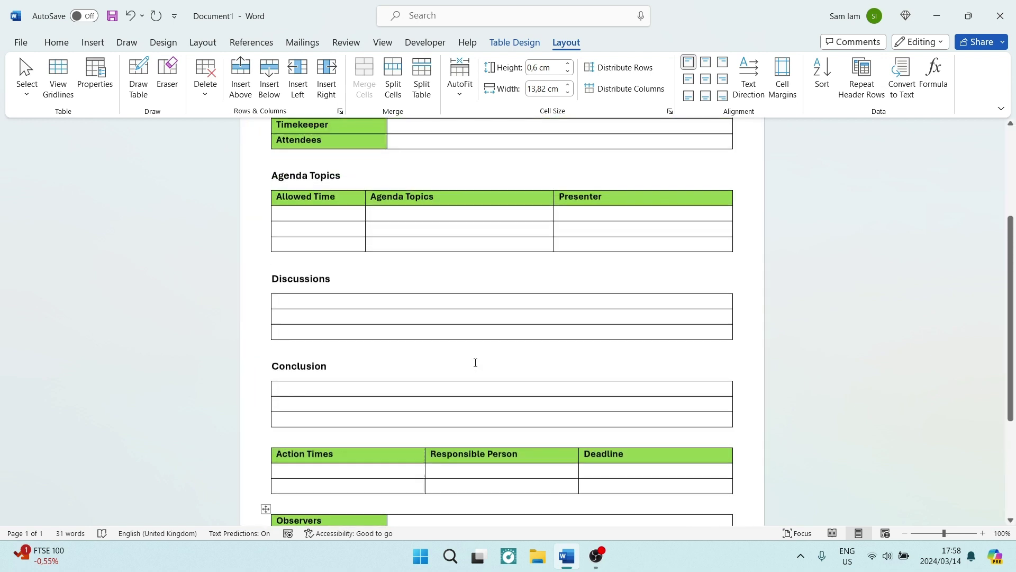
pyautogui.scroll(1, 475, 362)
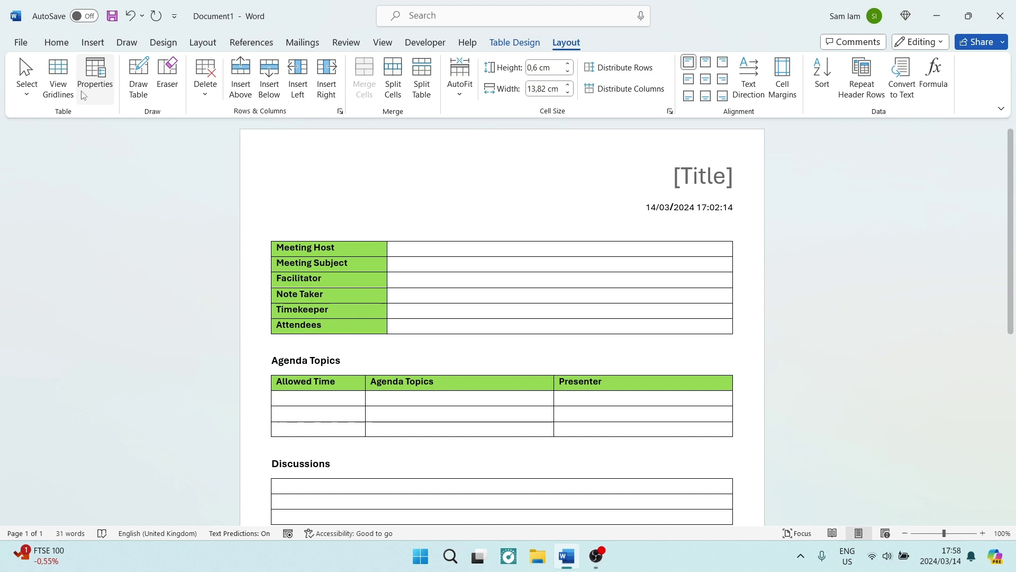
pyautogui.click(55, 44)
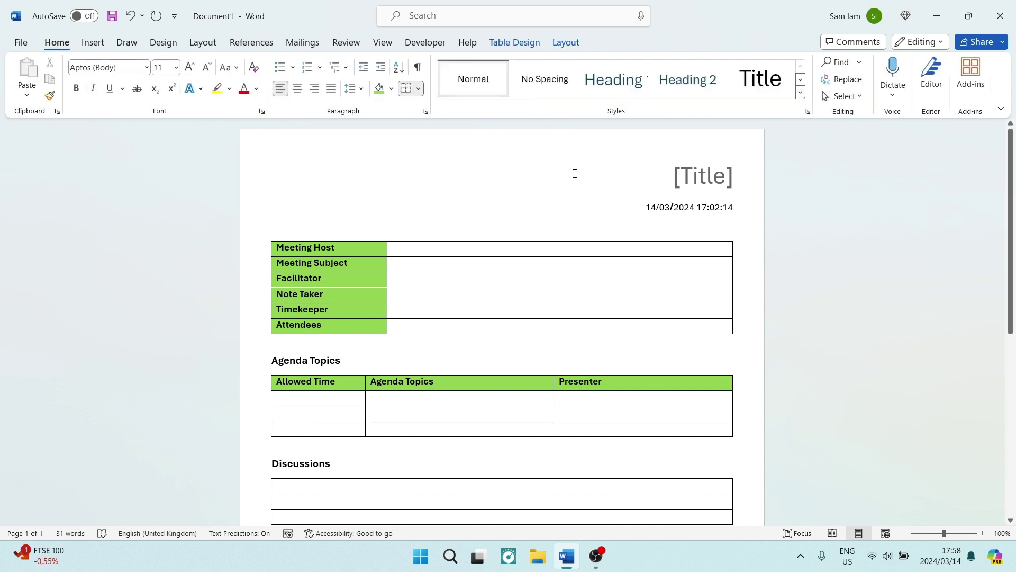
pyautogui.click(672, 181)
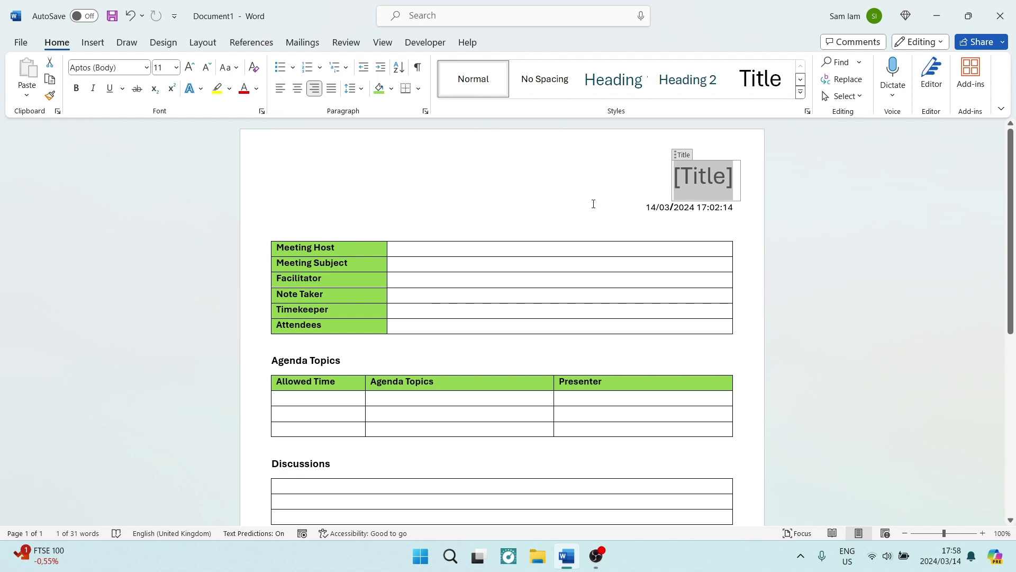
pyautogui.click(93, 43)
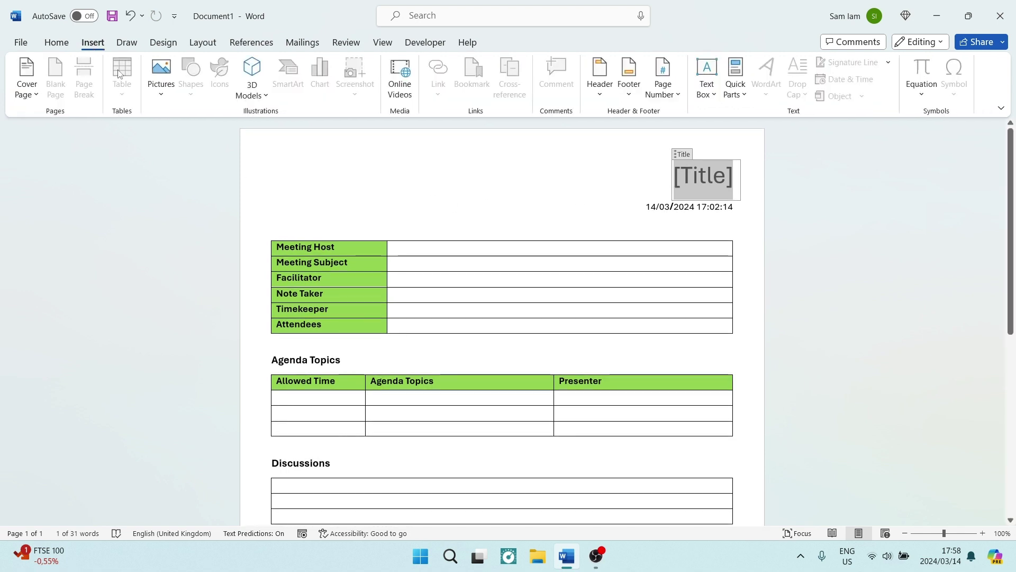
pyautogui.click(736, 89)
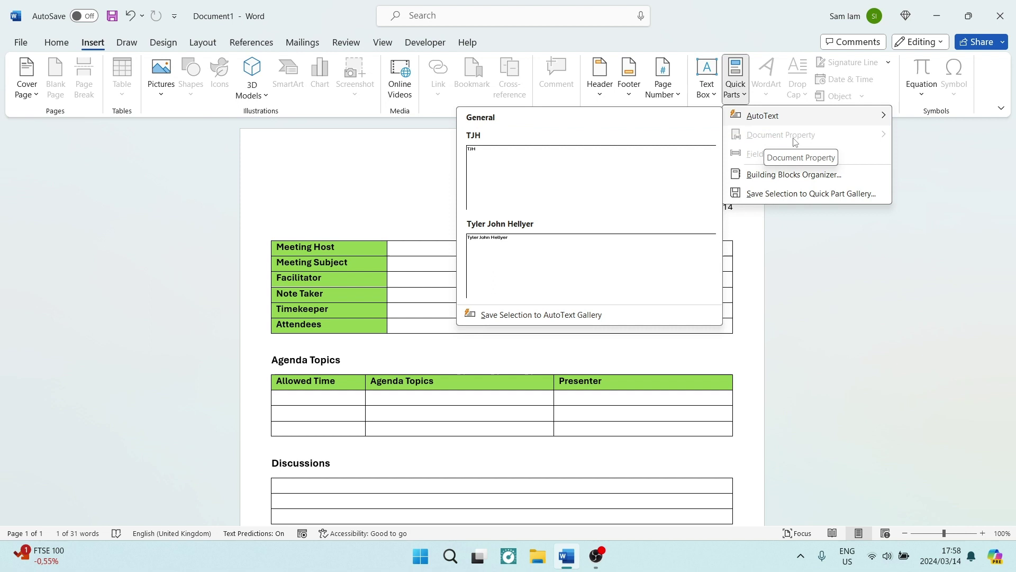
pyautogui.click(374, 170)
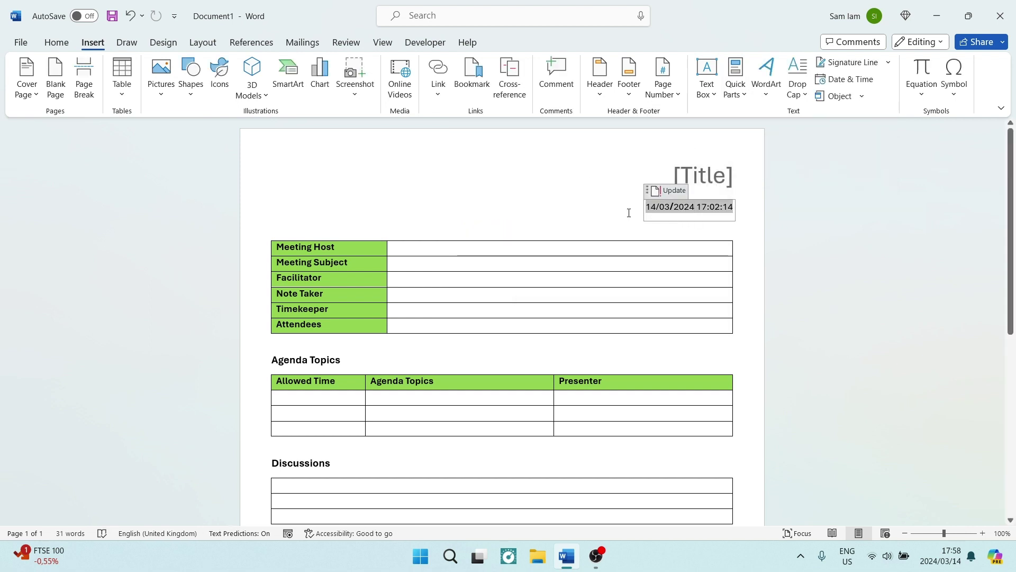
pyautogui.click(635, 228)
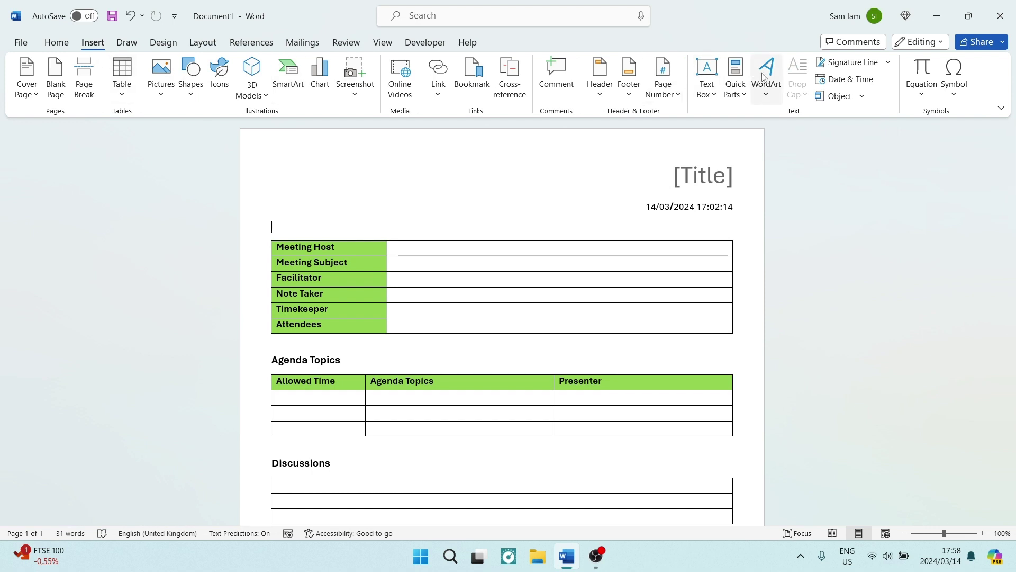
pyautogui.click(733, 80)
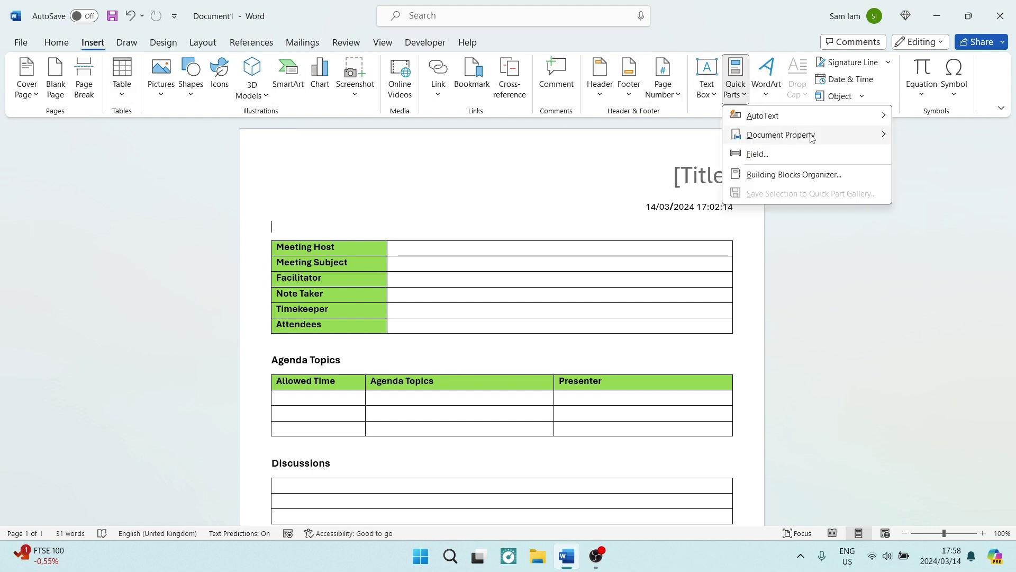
pyautogui.moveTo(784, 135)
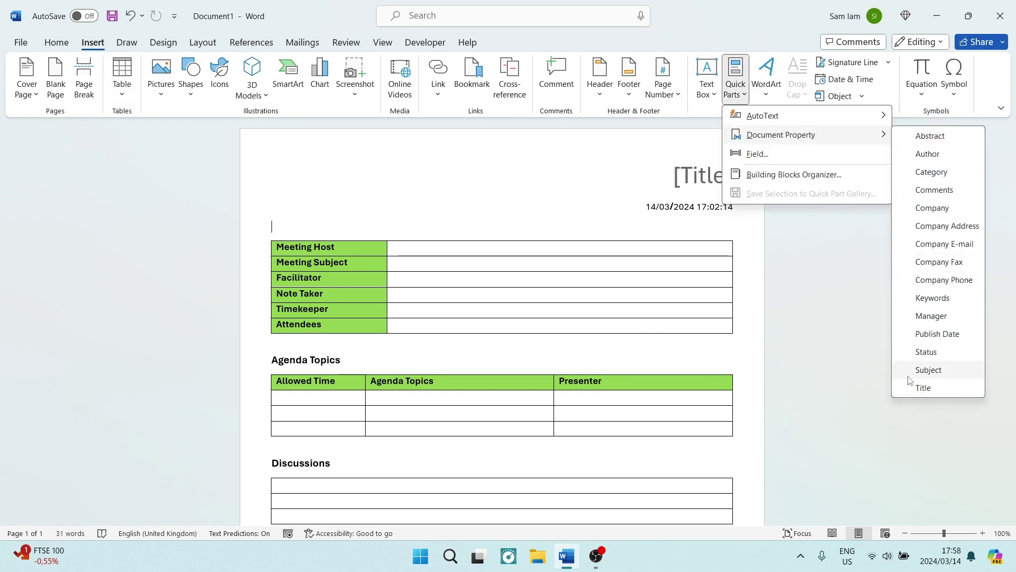
pyautogui.click(665, 171)
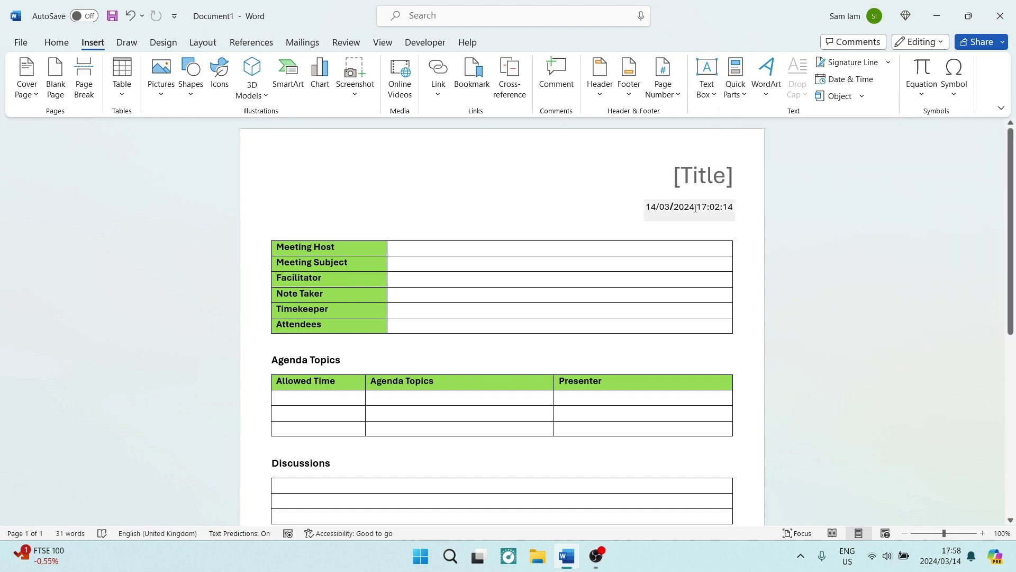
pyautogui.click(715, 177)
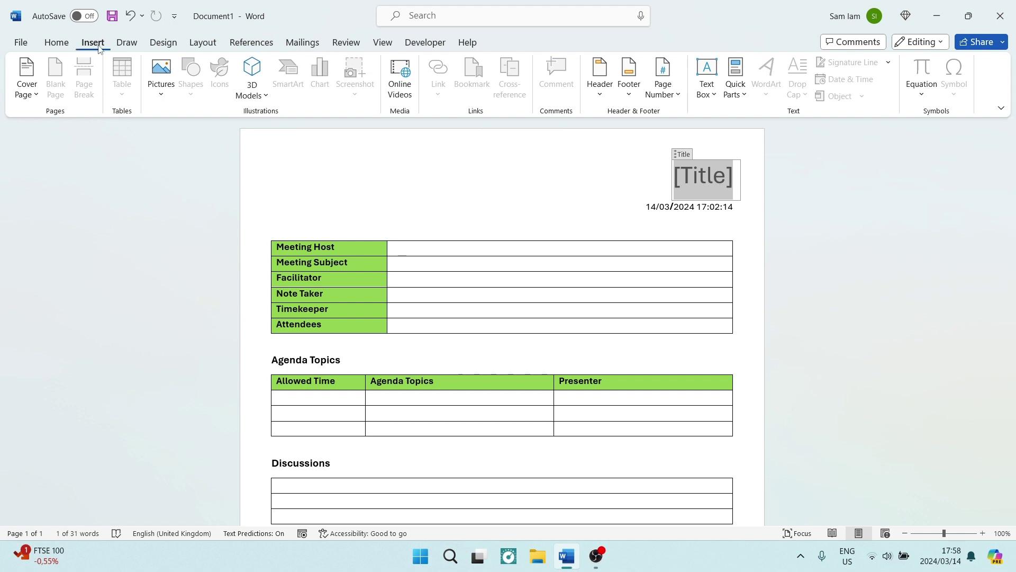
# Swap the old date line for an auto-updating date and time in 14/03/2024 17:59:04 format
pyautogui.click(619, 206)
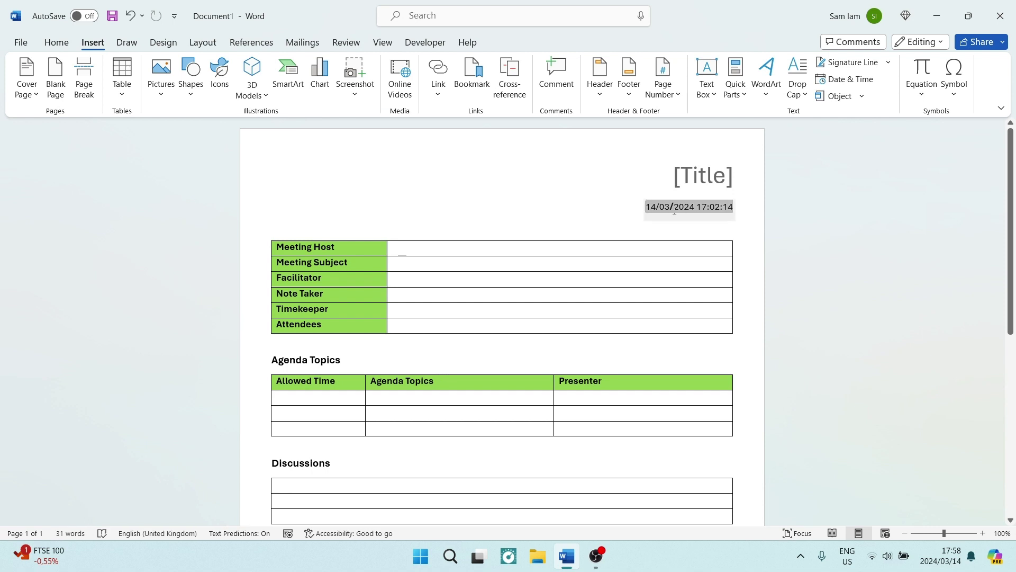
pyautogui.hotkey('ctrl', 'z')
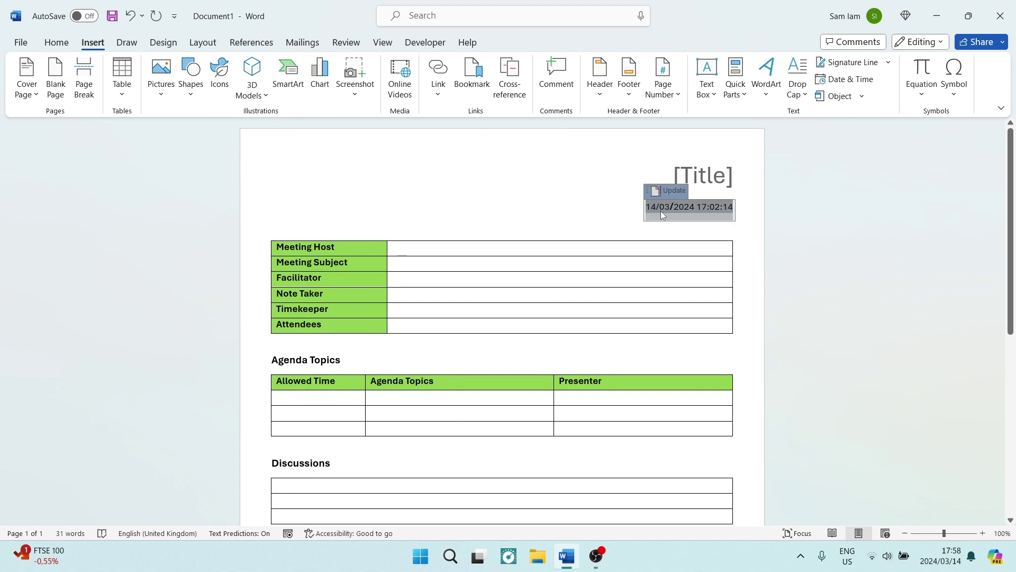
pyautogui.hotkey('ctrl', 'z')
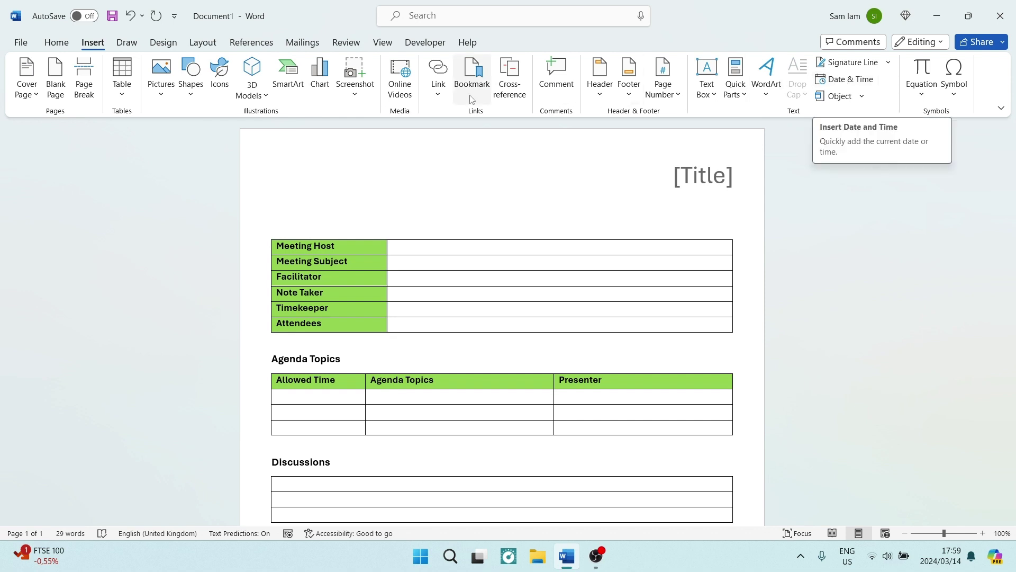
pyautogui.click(830, 85)
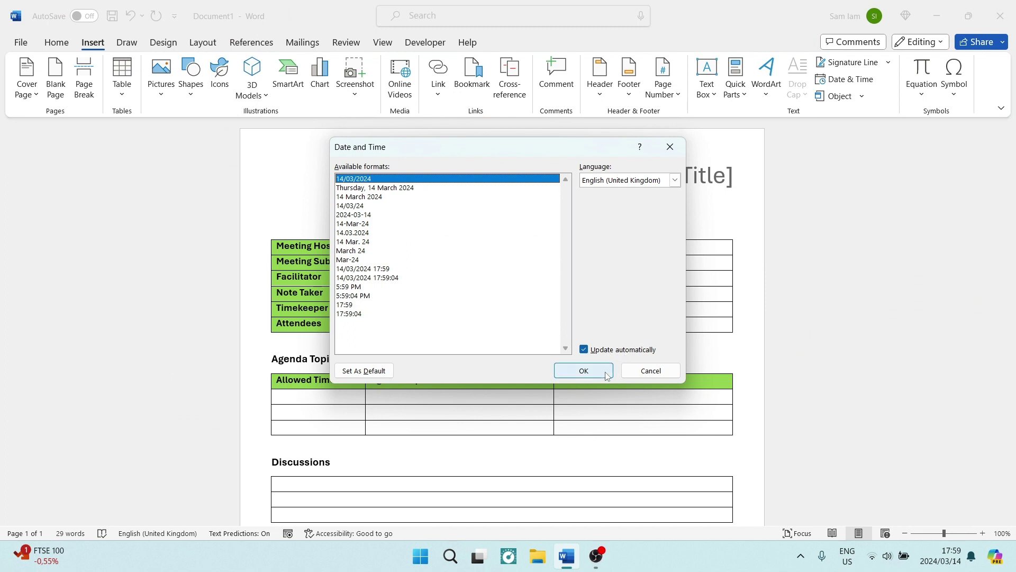
pyautogui.click(375, 277)
pyautogui.click(583, 371)
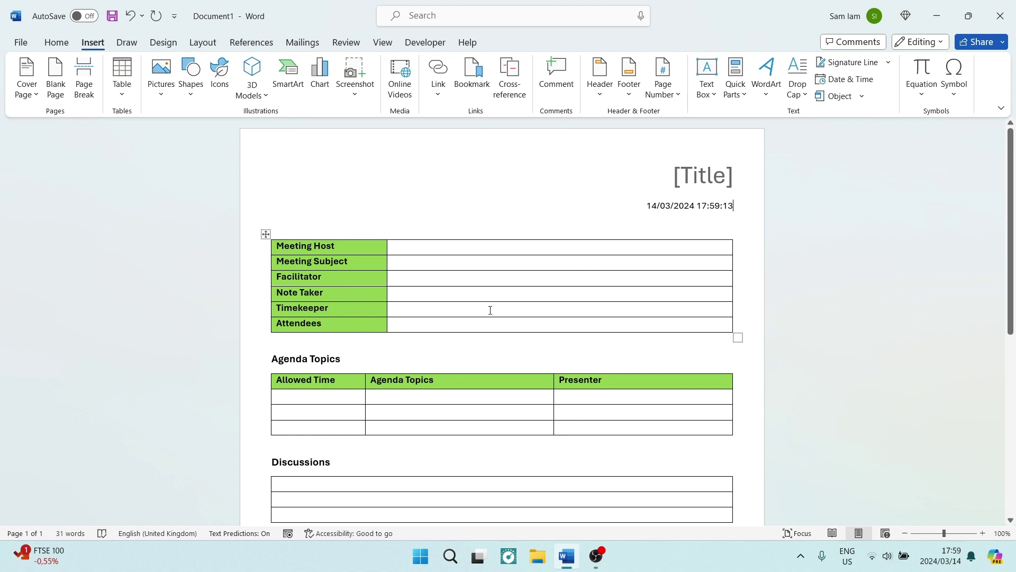
pyautogui.click(470, 246)
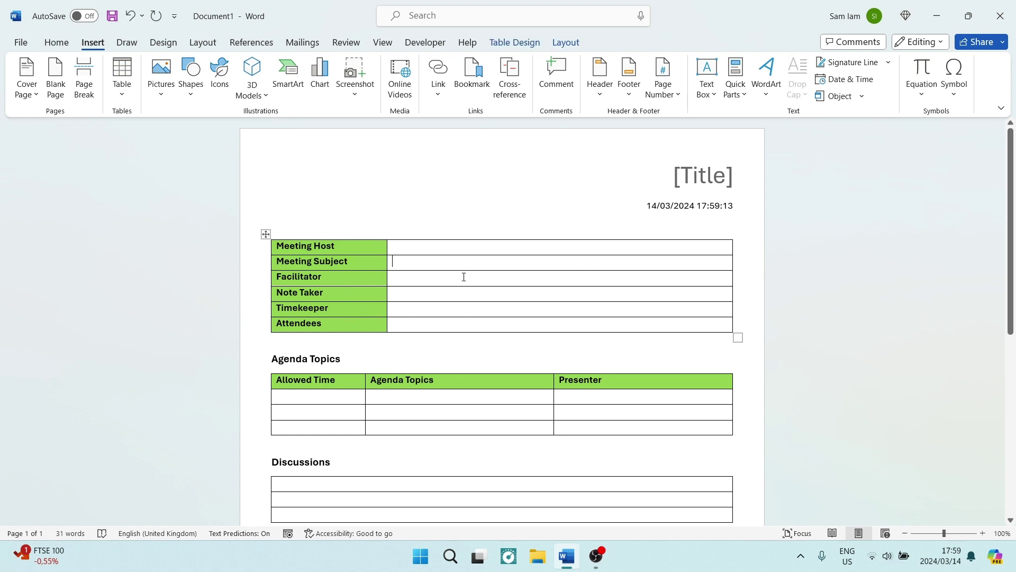
pyautogui.scroll(-2, 381, 299)
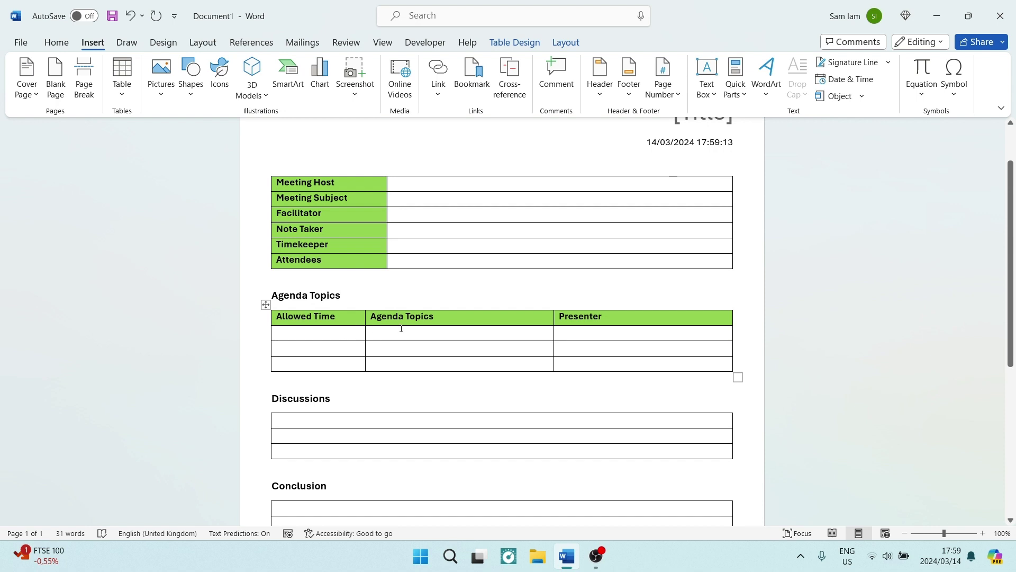
pyautogui.click(573, 341)
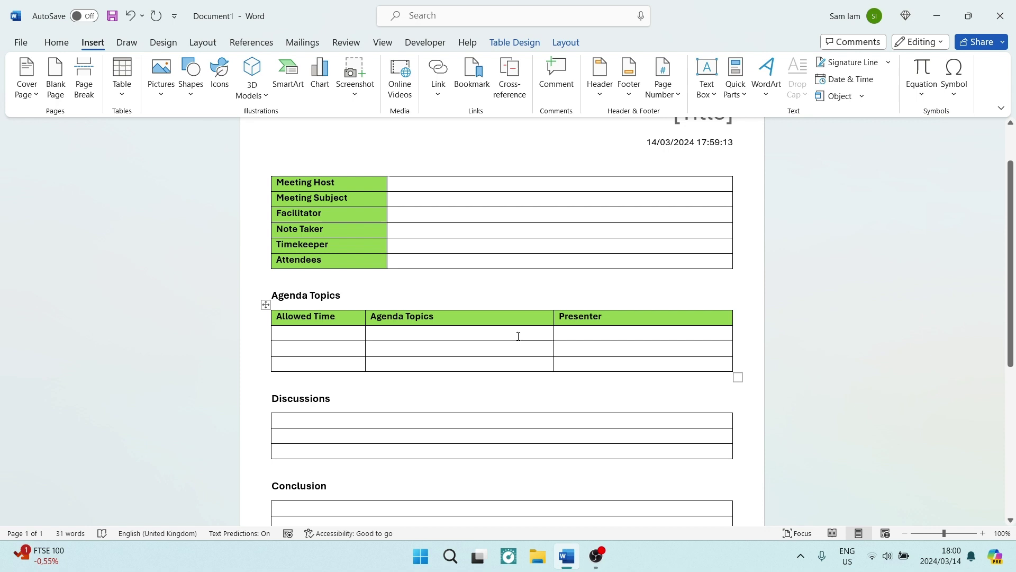
pyautogui.scroll(-5, 518, 336)
pyautogui.click(327, 261)
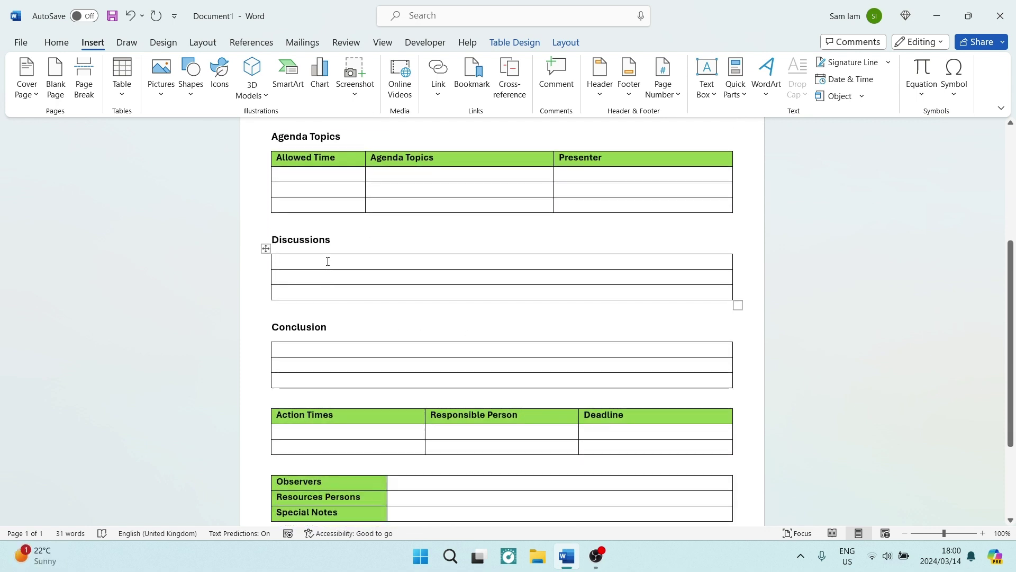
pyautogui.click(320, 354)
pyautogui.scroll(-4, 320, 353)
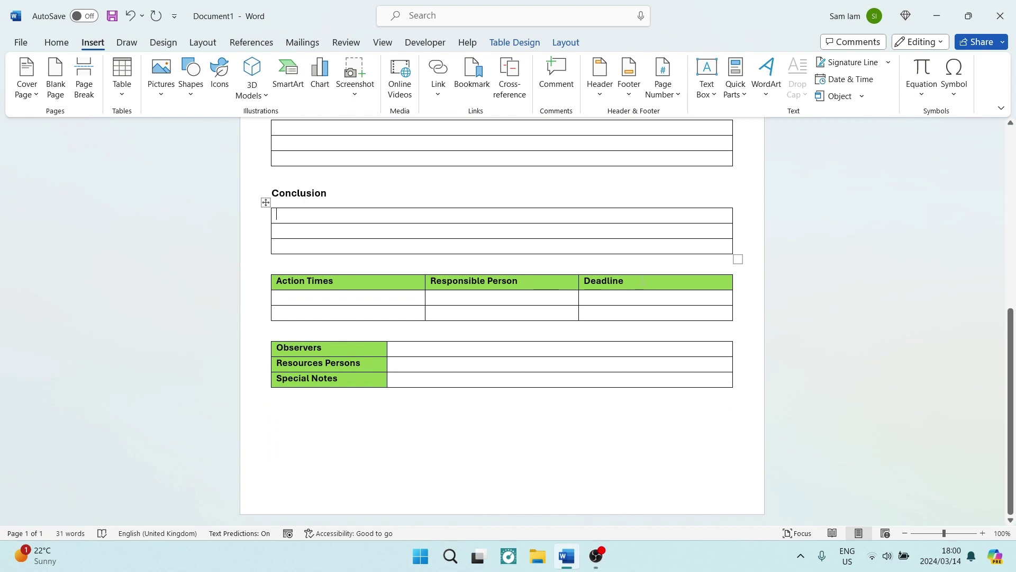
pyautogui.click(645, 281)
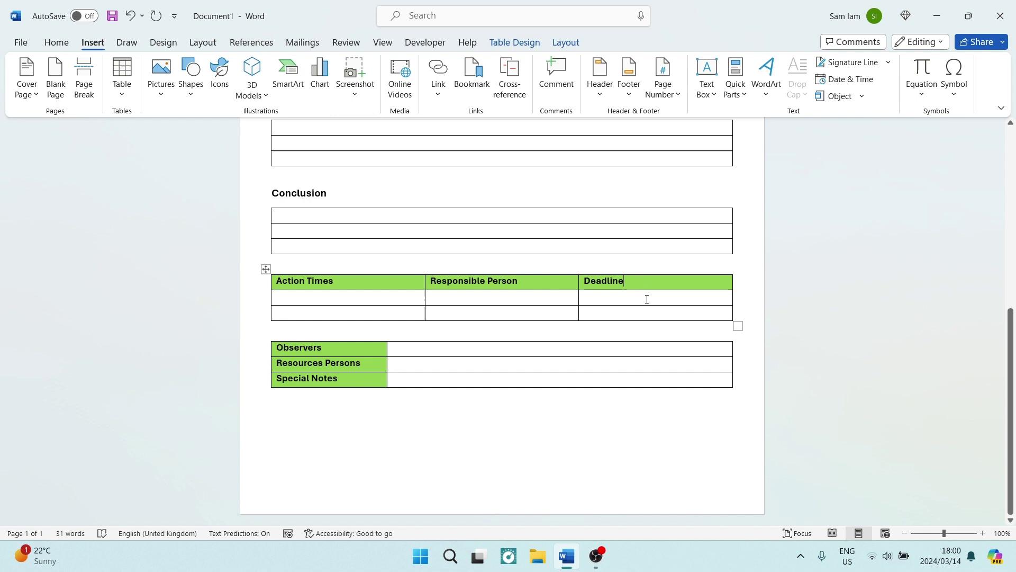
pyautogui.click(647, 299)
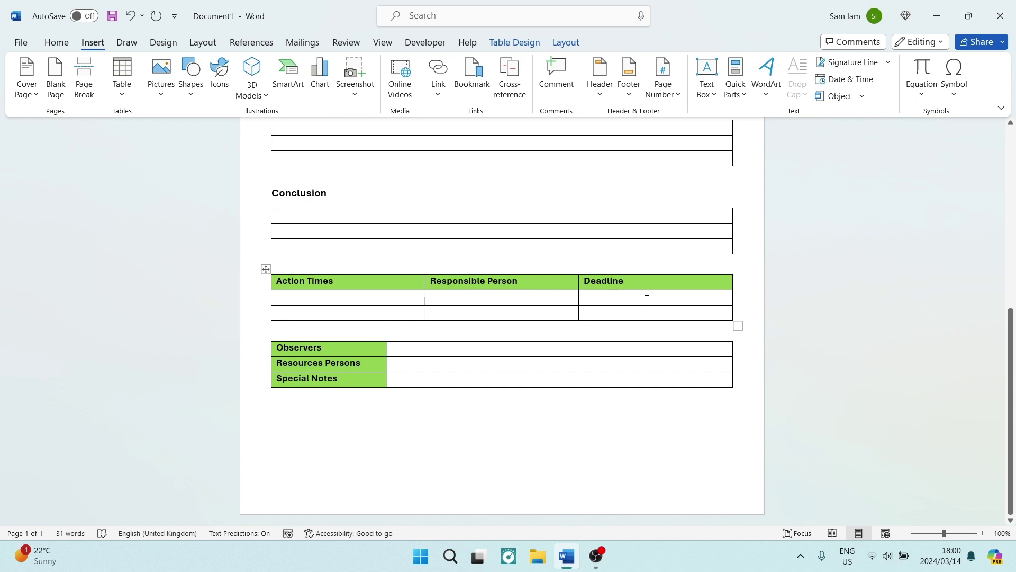
pyautogui.click(395, 350)
pyautogui.scroll(10, 361, 288)
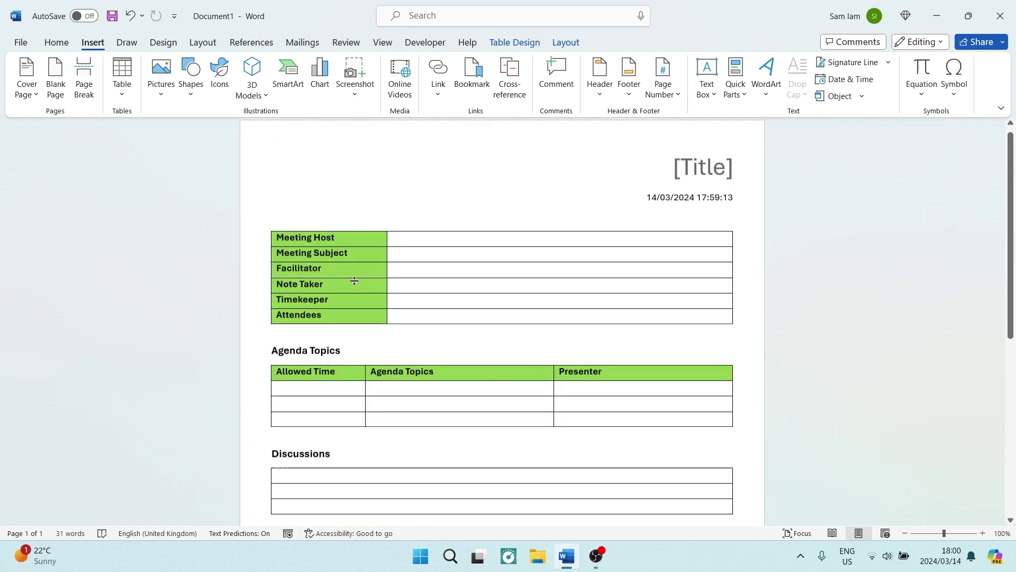
pyautogui.scroll(1, 354, 280)
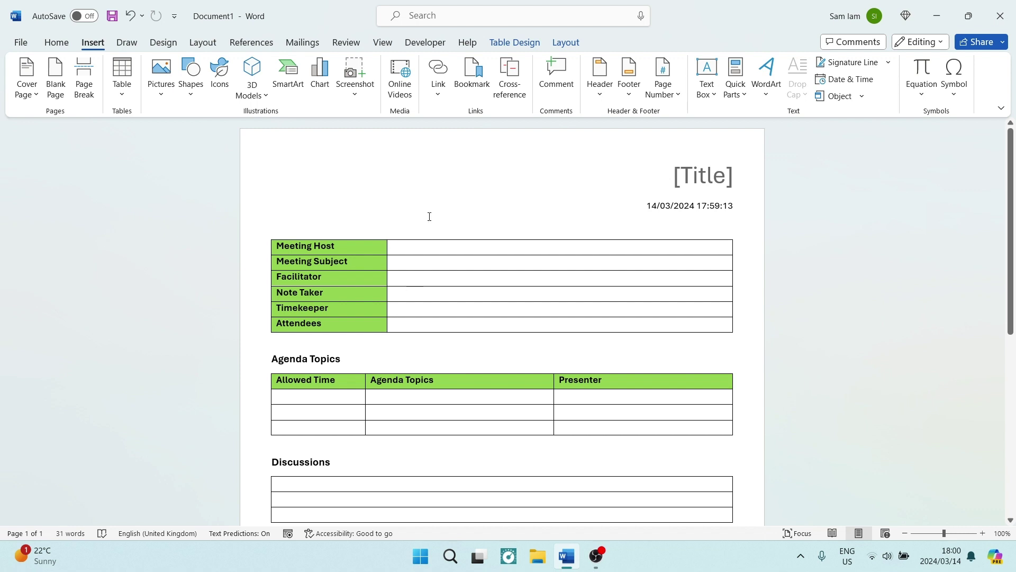
pyautogui.scroll(-6, 411, 238)
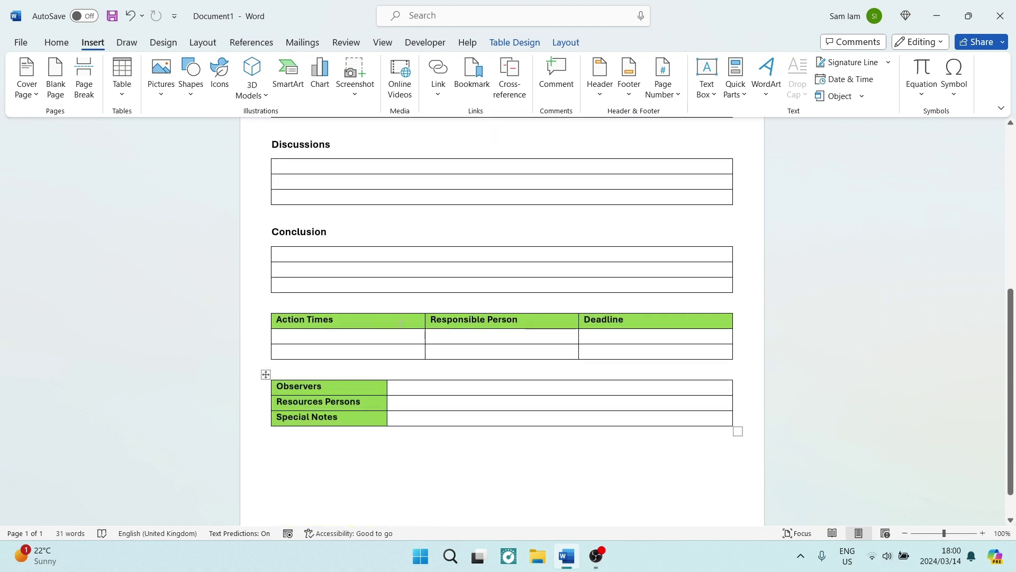
pyautogui.scroll(4, 399, 321)
pyautogui.scroll(3, 399, 323)
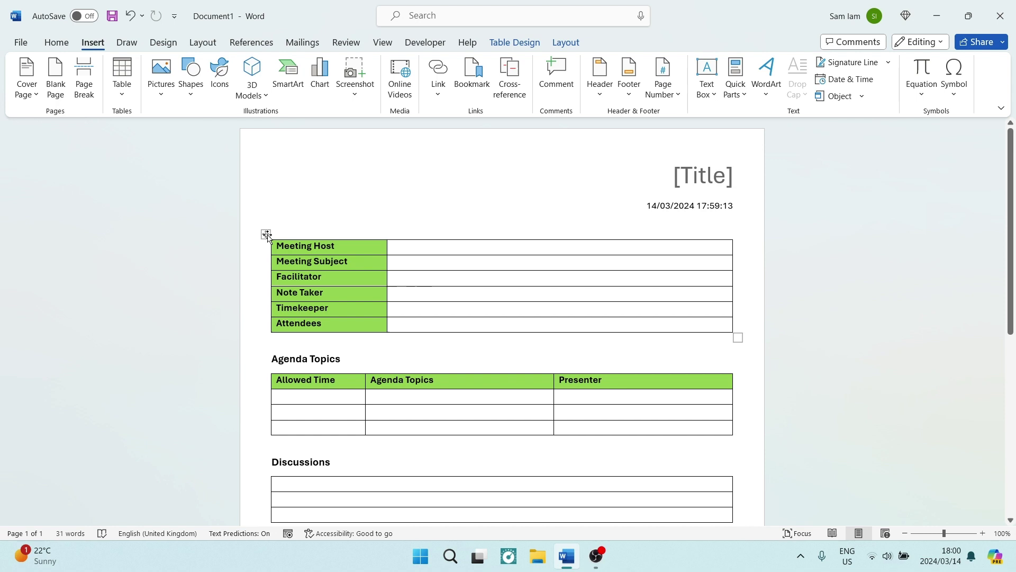
# Select the Meeting Host table and inspect its Table Design shading, leaving the colours unchanged
pyautogui.click(267, 234)
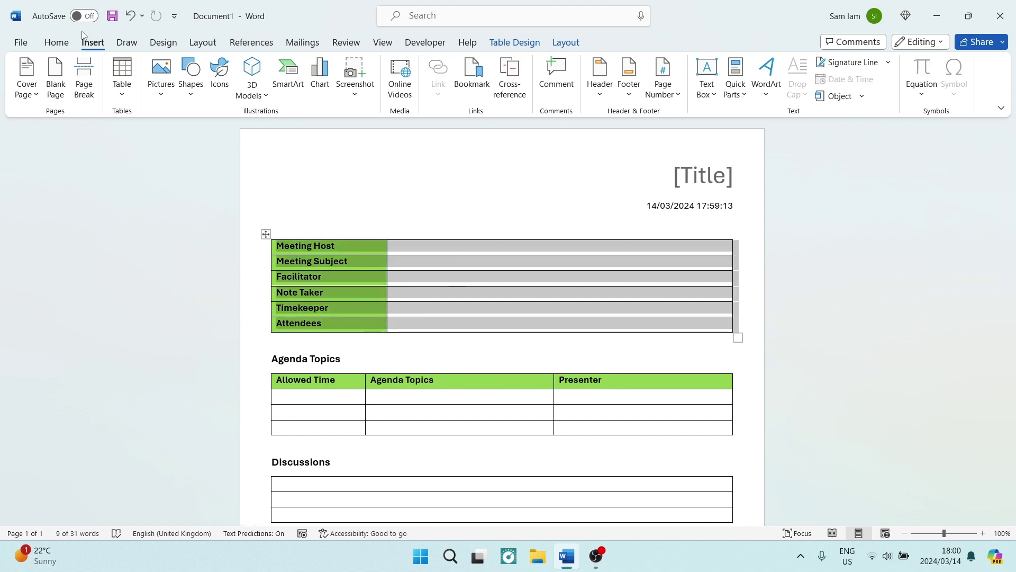
pyautogui.click(562, 43)
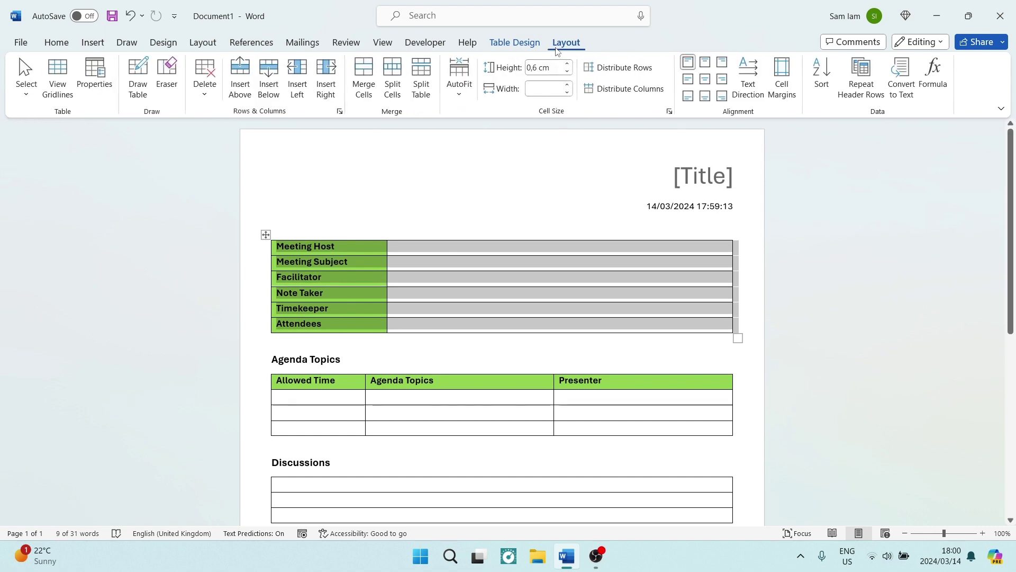
pyautogui.click(512, 46)
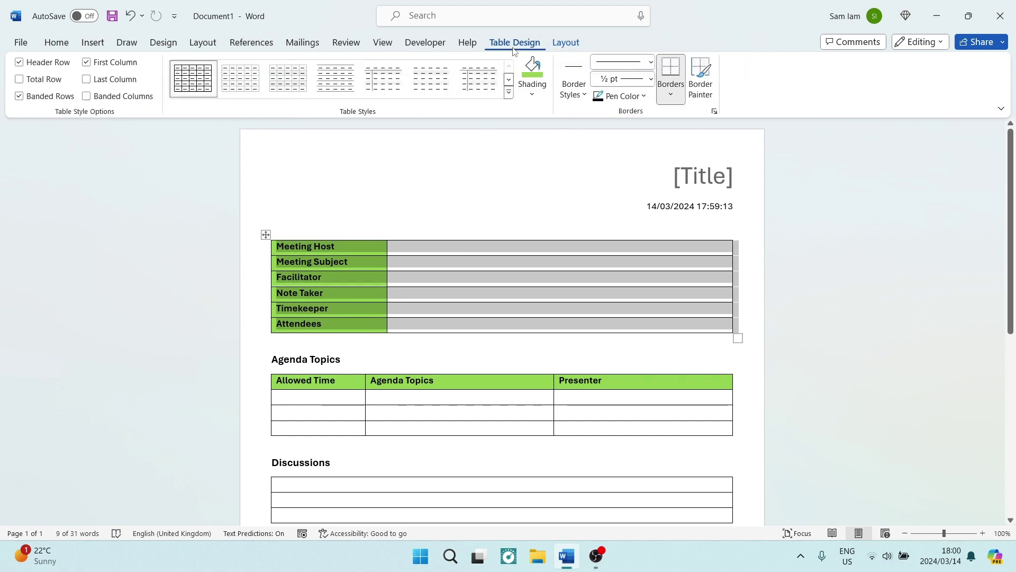
pyautogui.click(533, 94)
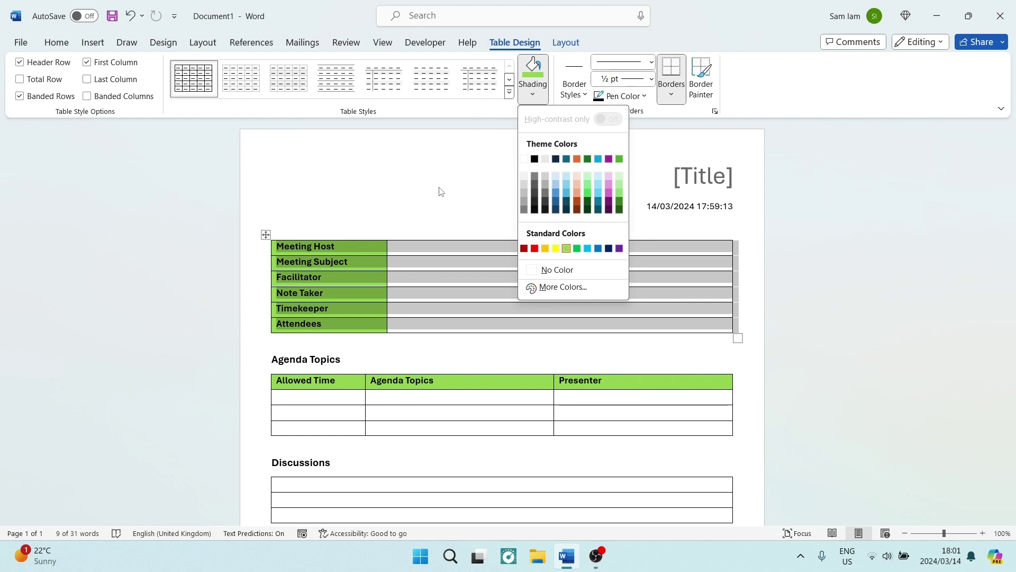
pyautogui.click(330, 262)
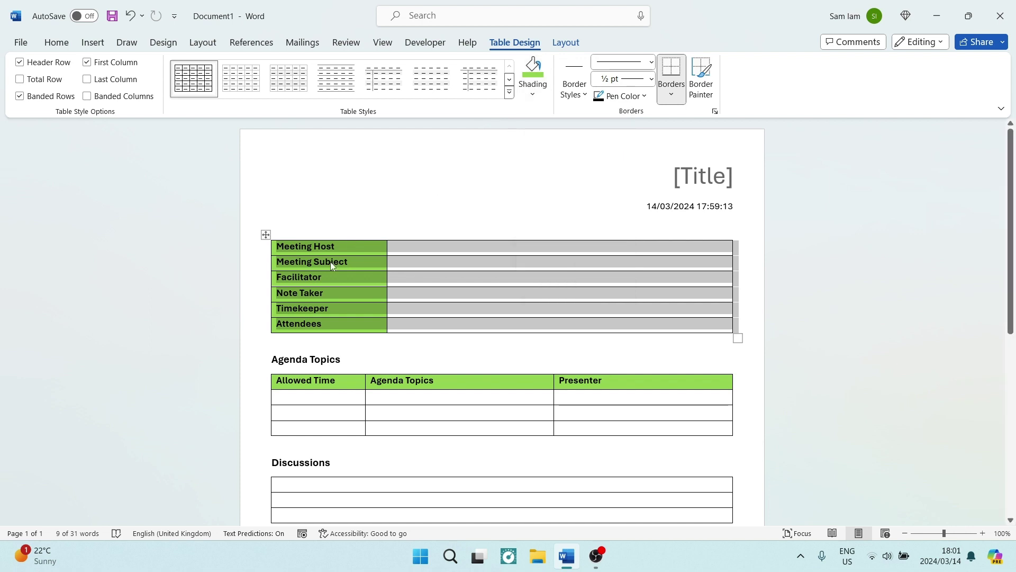
pyautogui.click(332, 309)
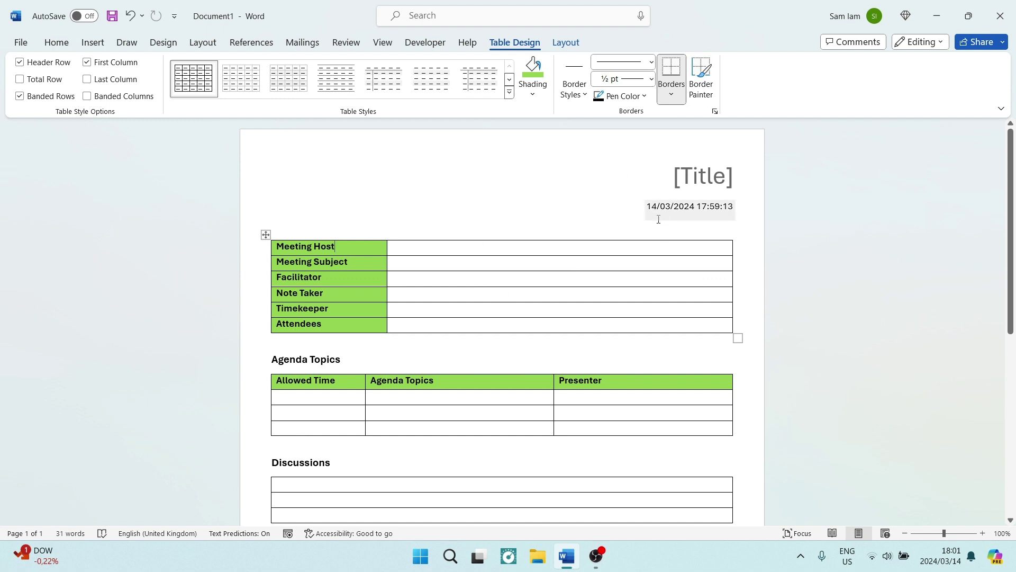
pyautogui.scroll(-5, 423, 328)
pyautogui.scroll(5, 422, 334)
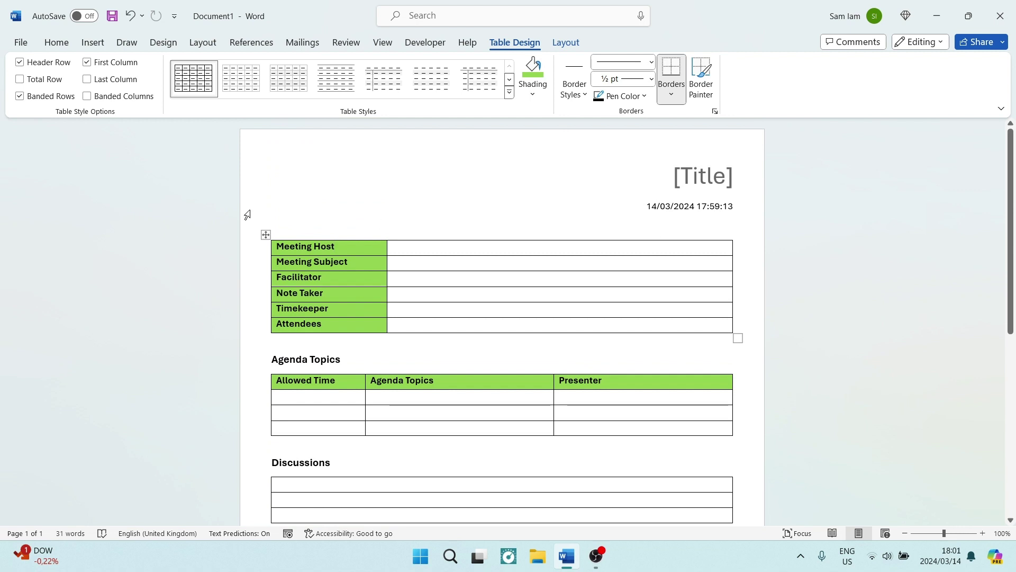
# Change the page margins from Normal to Narrow, 1,27 cm on every side
pyautogui.click(203, 42)
pyautogui.click(29, 77)
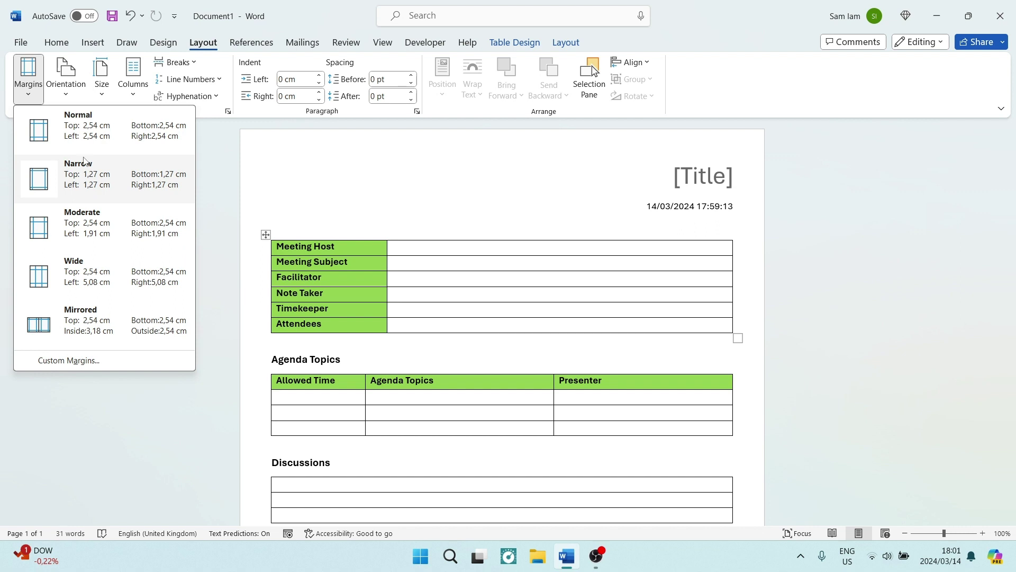
pyautogui.click(82, 139)
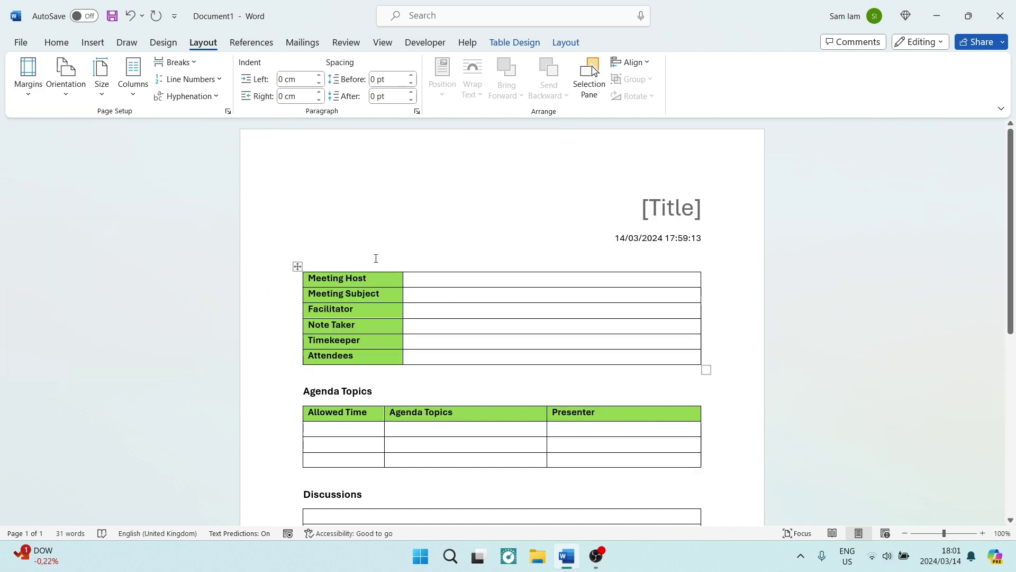
pyautogui.click(29, 84)
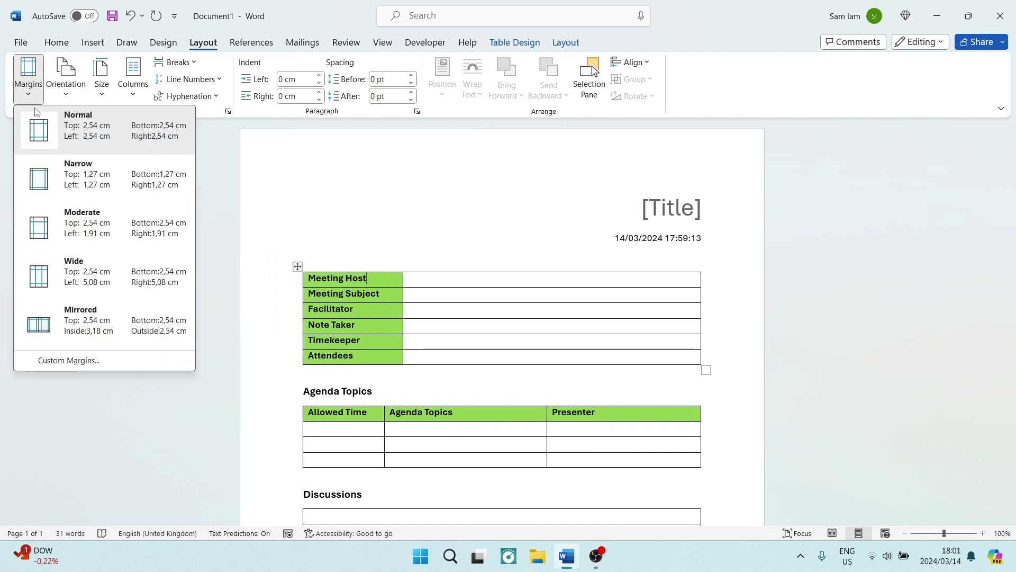
pyautogui.click(85, 180)
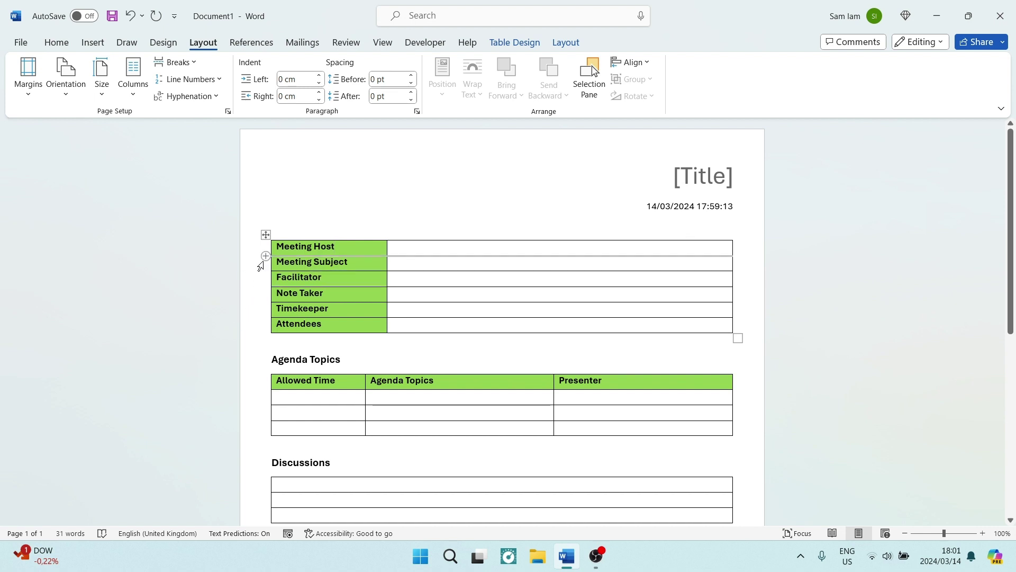
# Set the Meeting Host table's row height to 0,8 cm
pyautogui.scroll(-8, 256, 338)
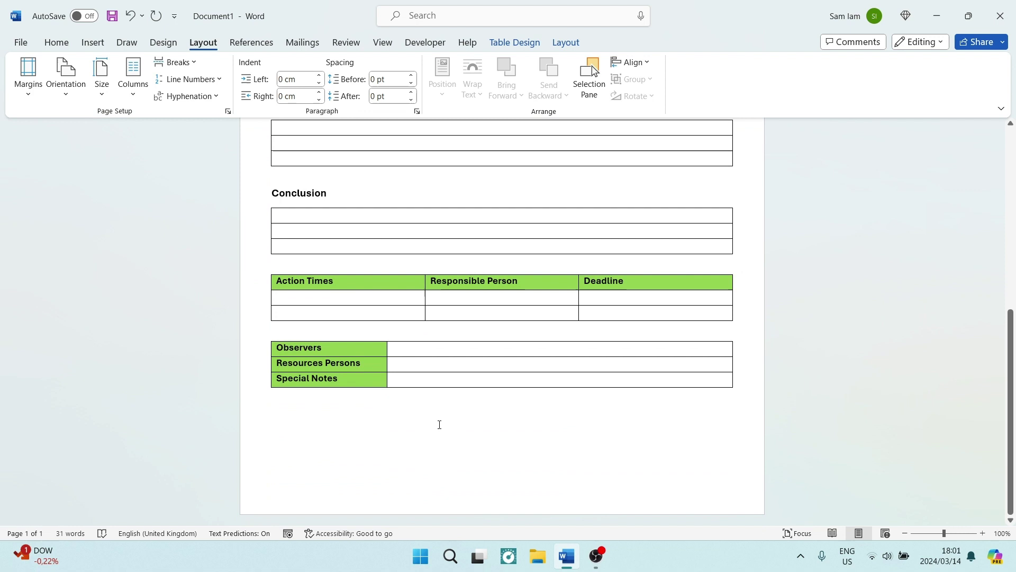
pyautogui.scroll(8, 439, 420)
pyautogui.click(471, 295)
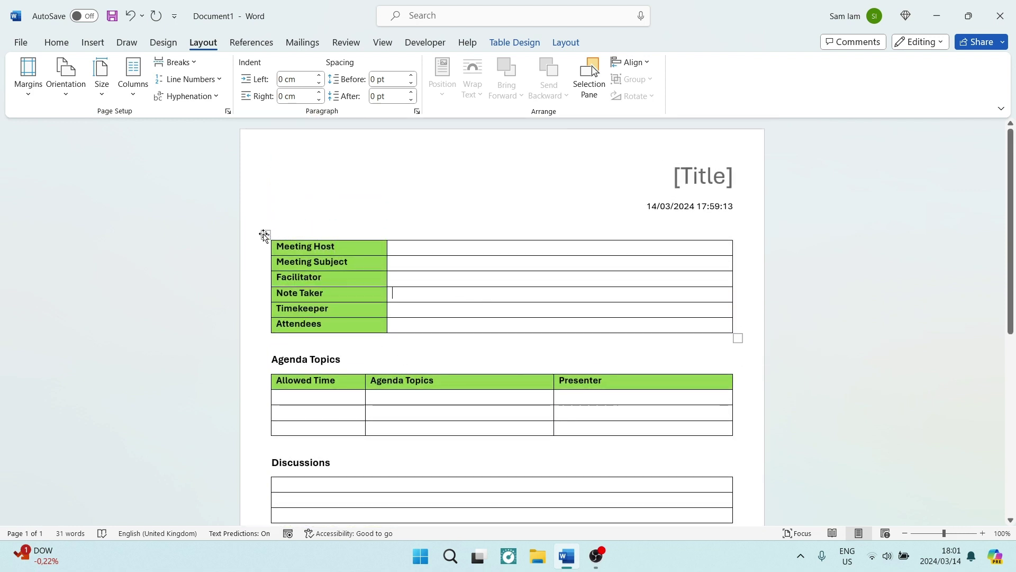
pyautogui.click(266, 235)
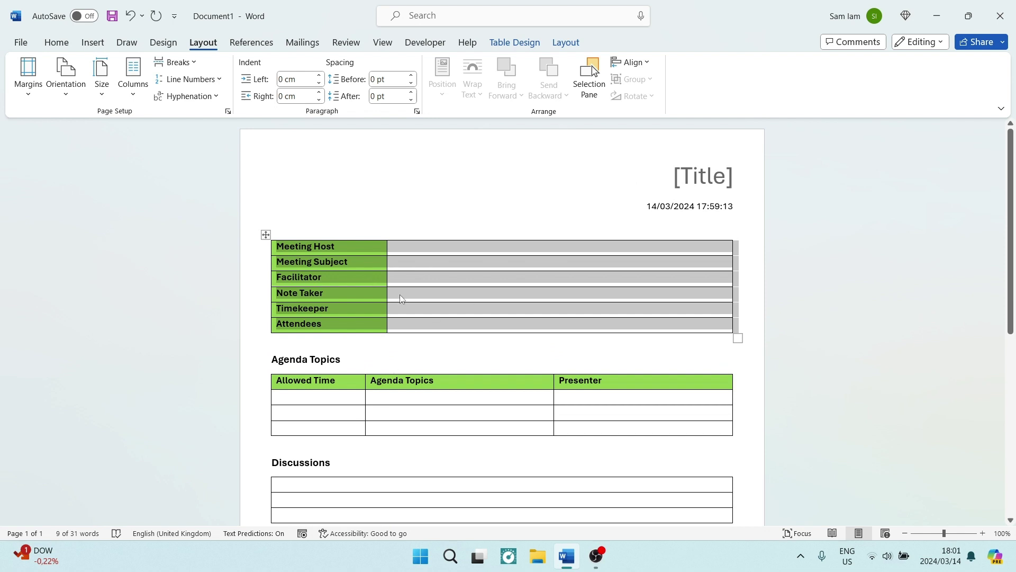
pyautogui.click(566, 44)
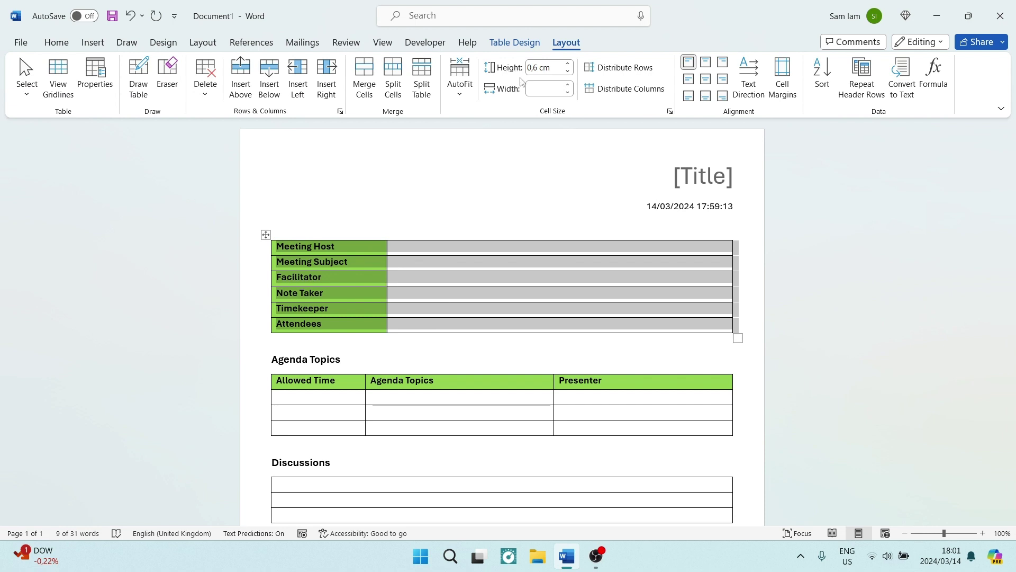
pyautogui.click(570, 72)
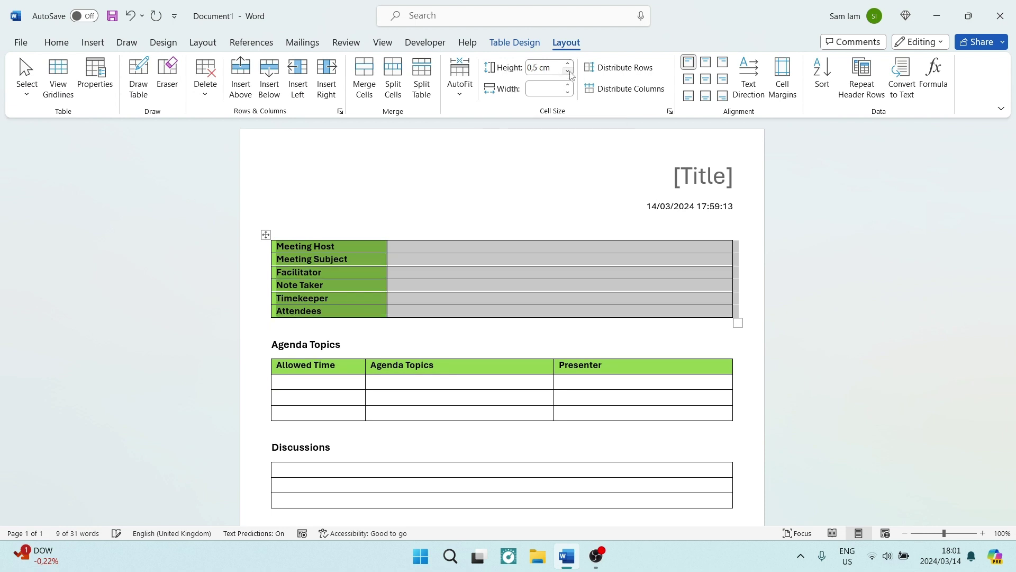
pyautogui.click(569, 64)
pyautogui.click(568, 64)
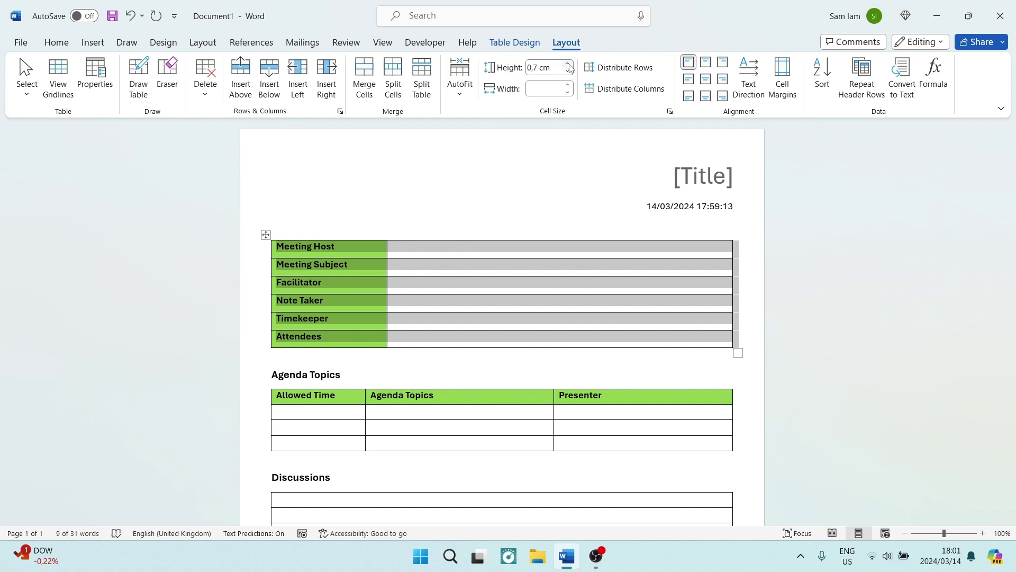
pyautogui.click(569, 64)
# Raise the Discussions and Conclusion tables' row heights to 0,9 cm
pyautogui.scroll(-1, 486, 305)
pyautogui.scroll(-10, 476, 307)
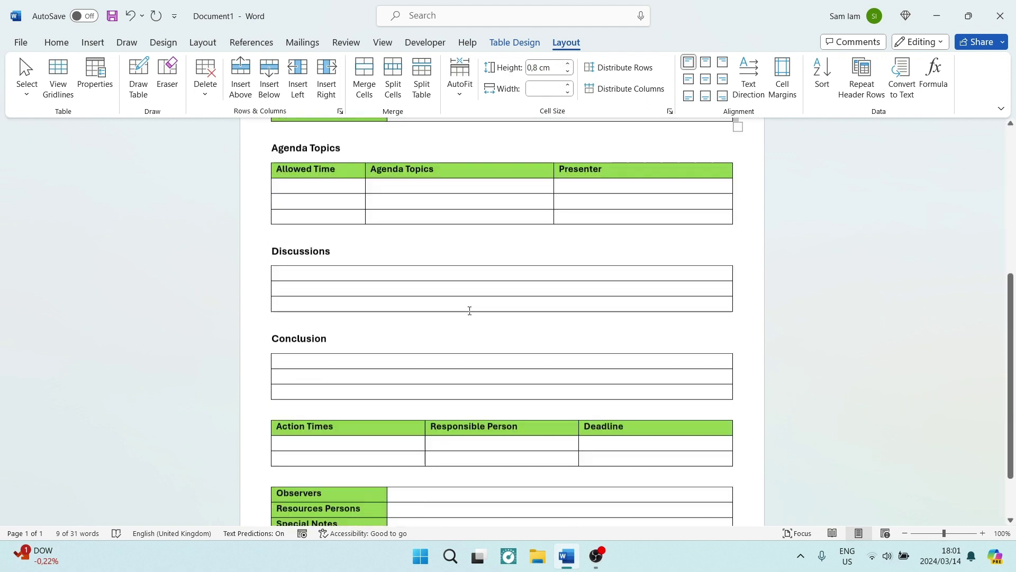
pyautogui.scroll(4, 374, 312)
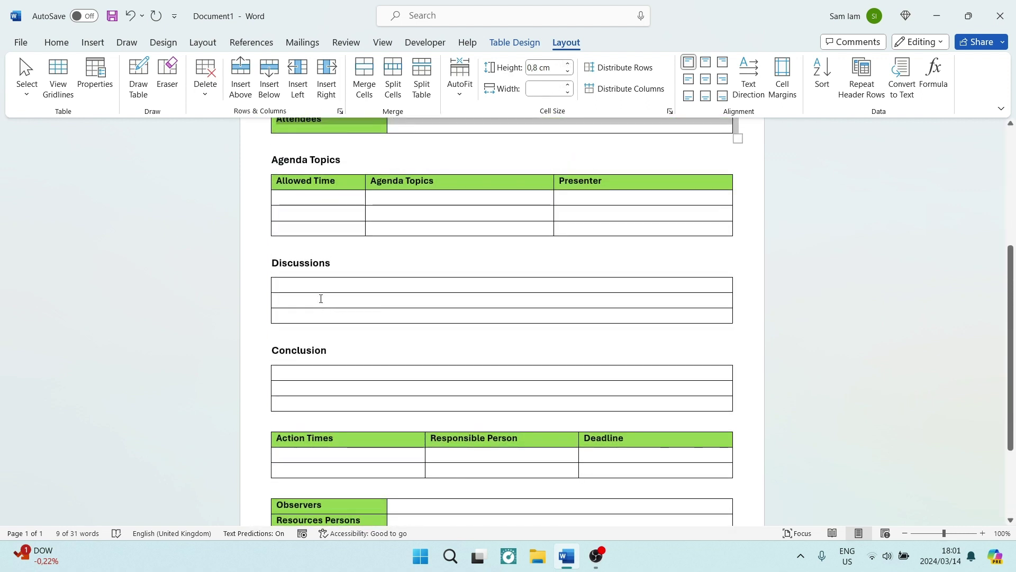
pyautogui.click(266, 271)
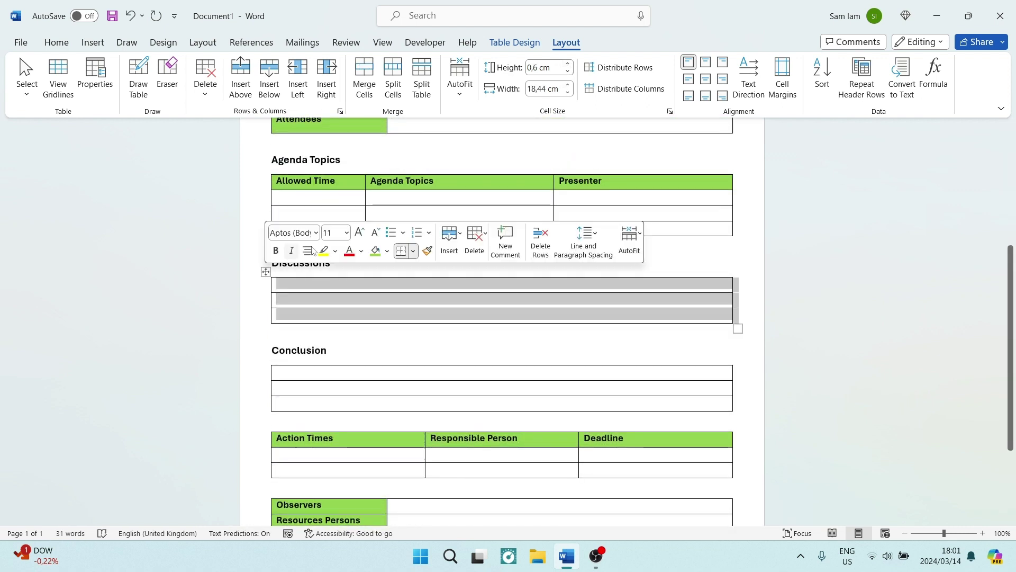
pyautogui.click(568, 64)
pyautogui.click(568, 63)
pyautogui.click(568, 63)
pyautogui.click(342, 394)
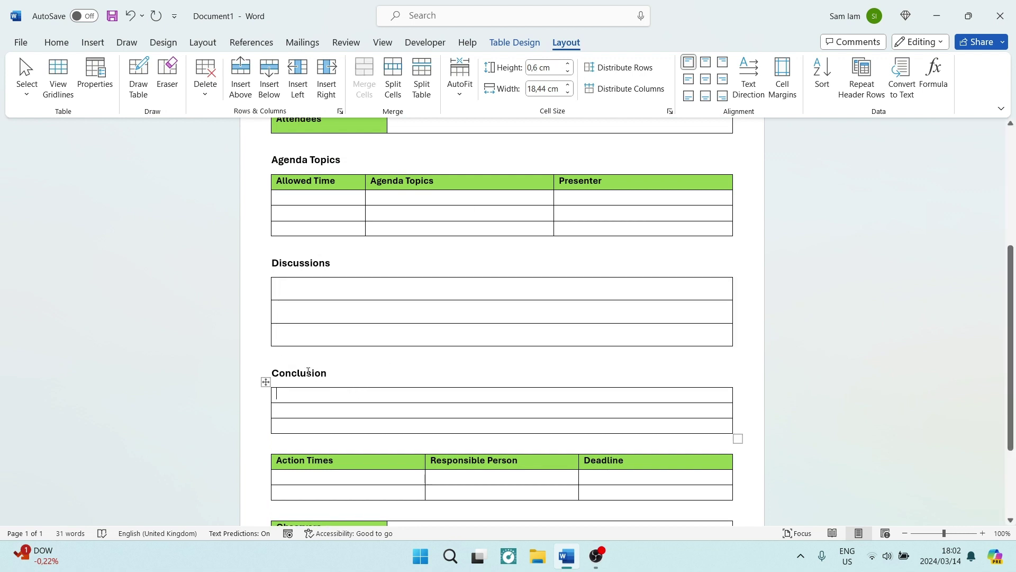
pyautogui.click(265, 381)
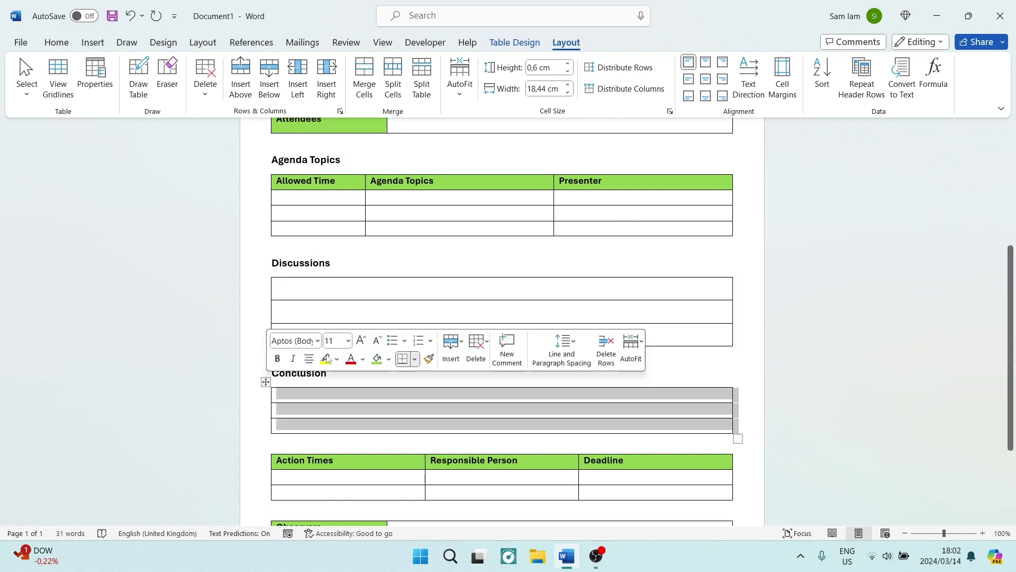
pyautogui.click(568, 63)
pyautogui.click(568, 64)
pyautogui.click(567, 63)
pyautogui.scroll(-4, 466, 352)
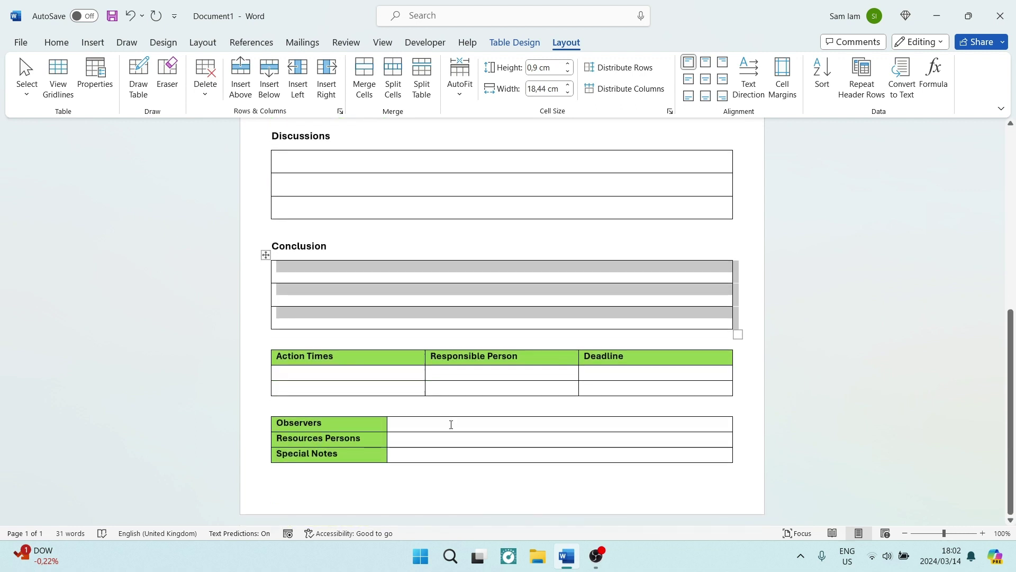
pyautogui.scroll(10, 445, 399)
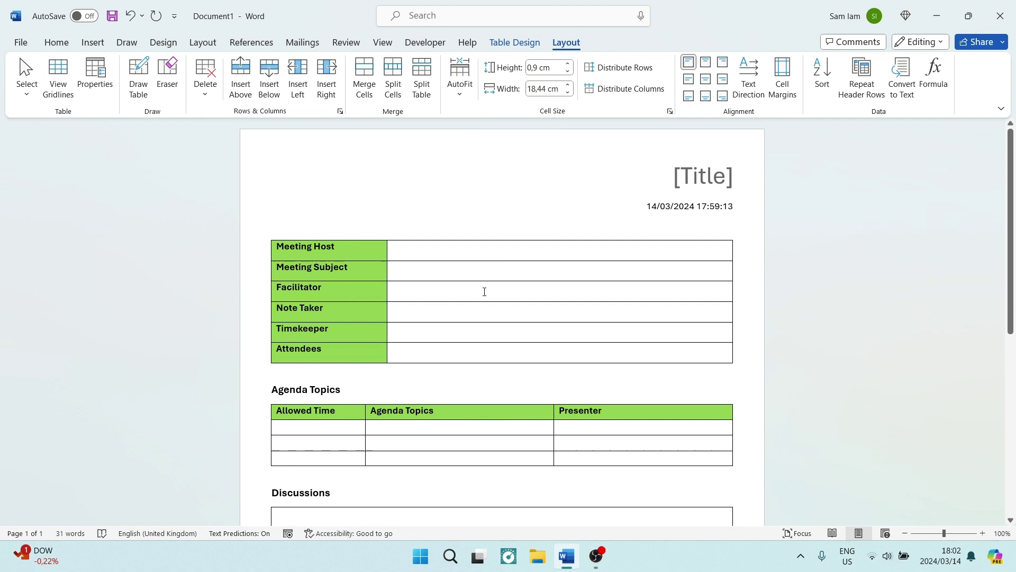
# Select the [Title] placeholder at the top of the minutes template
pyautogui.click(416, 175)
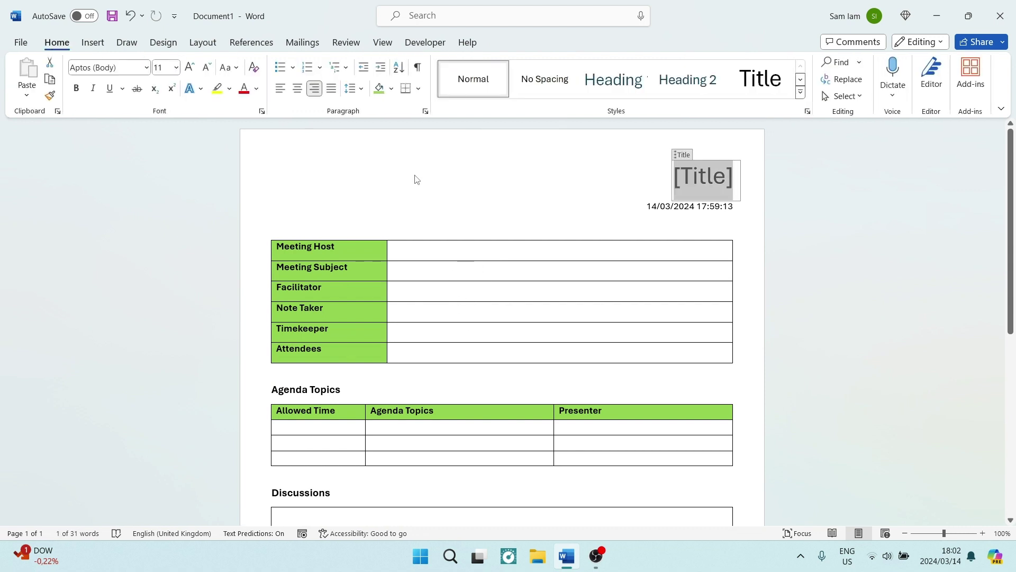